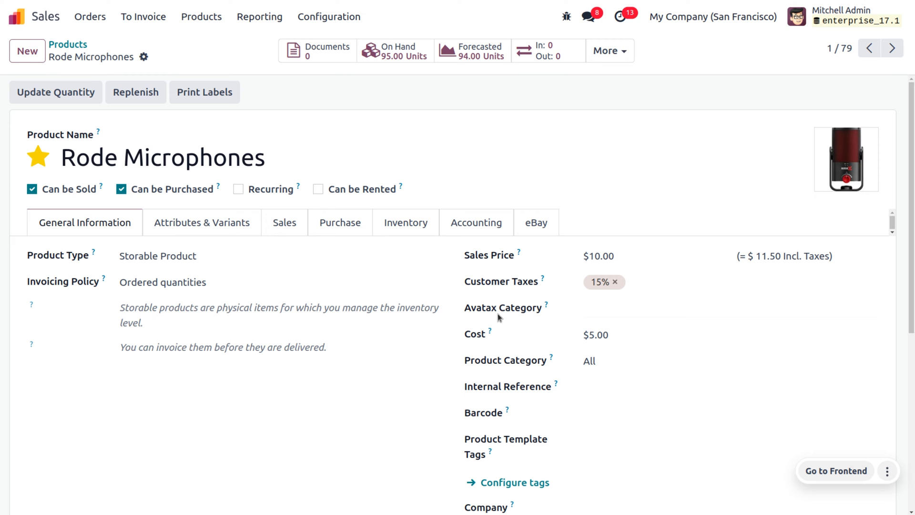
Create a quotation for customer Cybrosys with a Rode Microphones order line and confirm it as a sales order.
{"action": "left_click", "coordinate": [91, 19]}
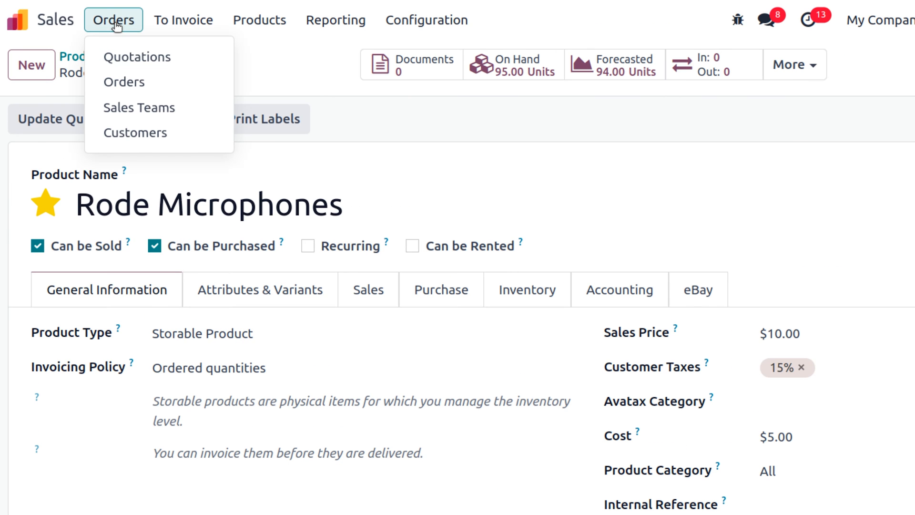
{"action": "left_click", "coordinate": [133, 58]}
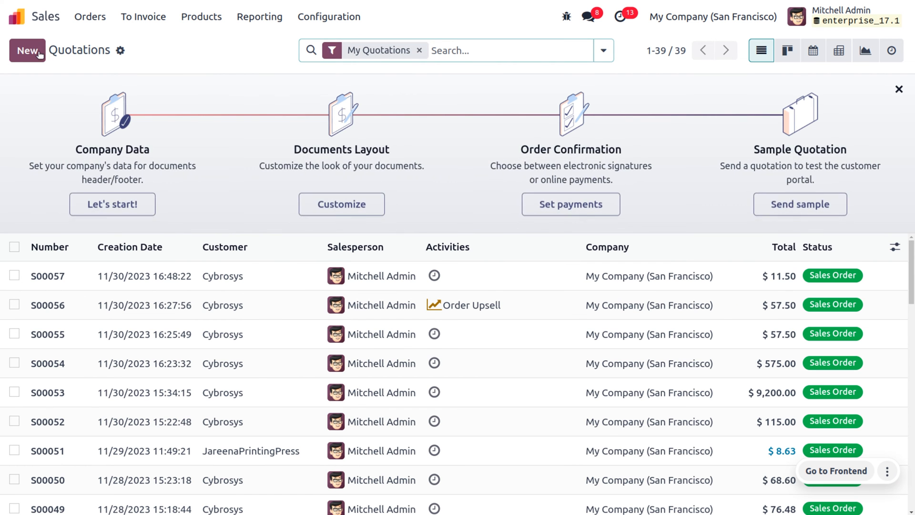
{"action": "left_click", "coordinate": [24, 51]}
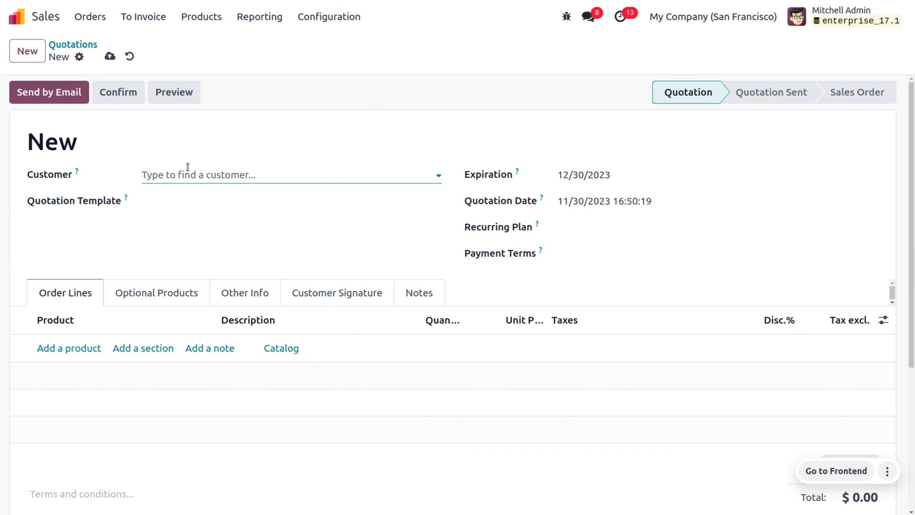
{"action": "left_click", "coordinate": [205, 181]}
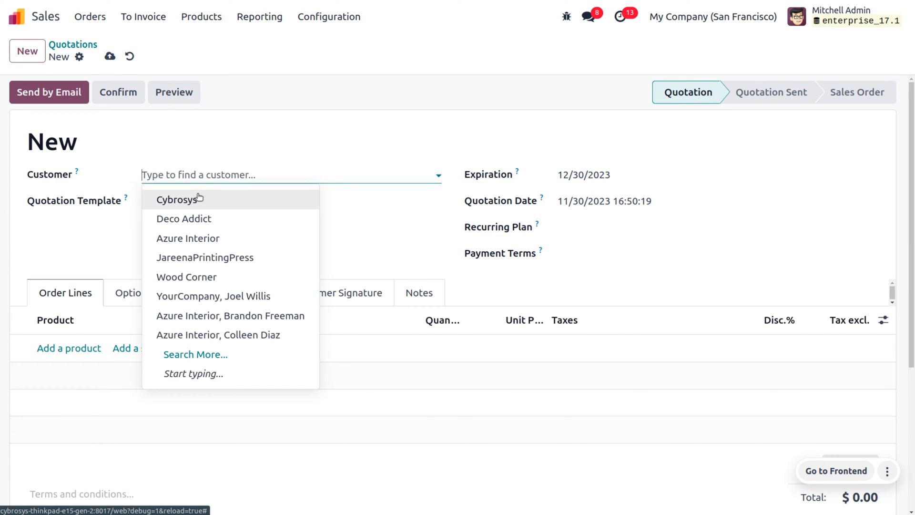
{"action": "left_click", "coordinate": [198, 194]}
{"action": "left_click", "coordinate": [59, 348]}
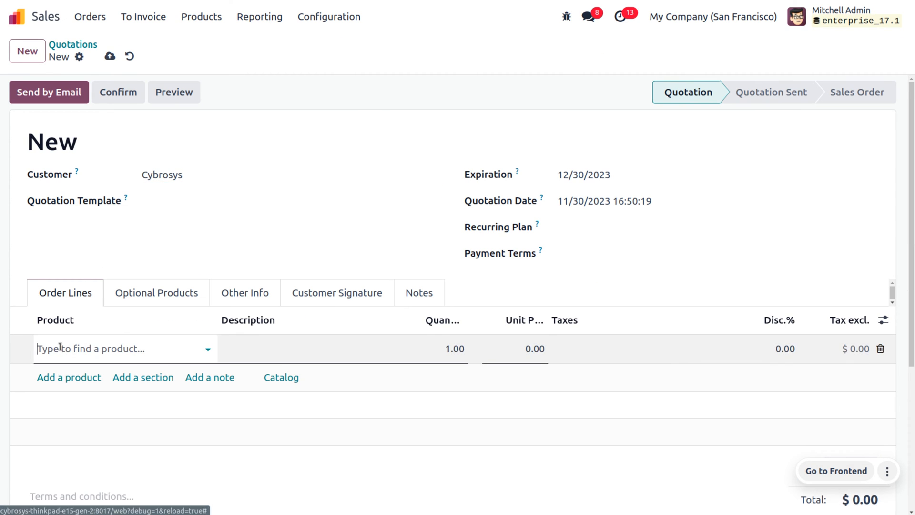
{"action": "left_click", "coordinate": [140, 153]}
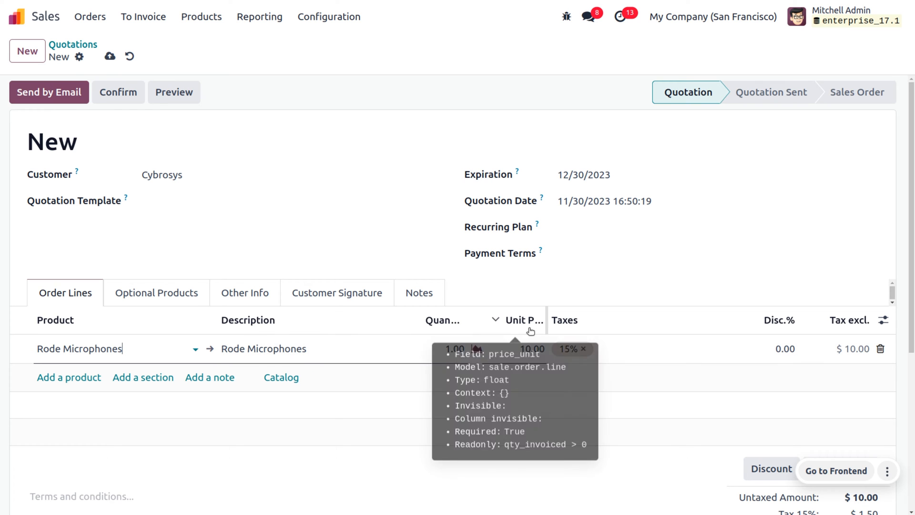
{"action": "left_click", "coordinate": [123, 92]}
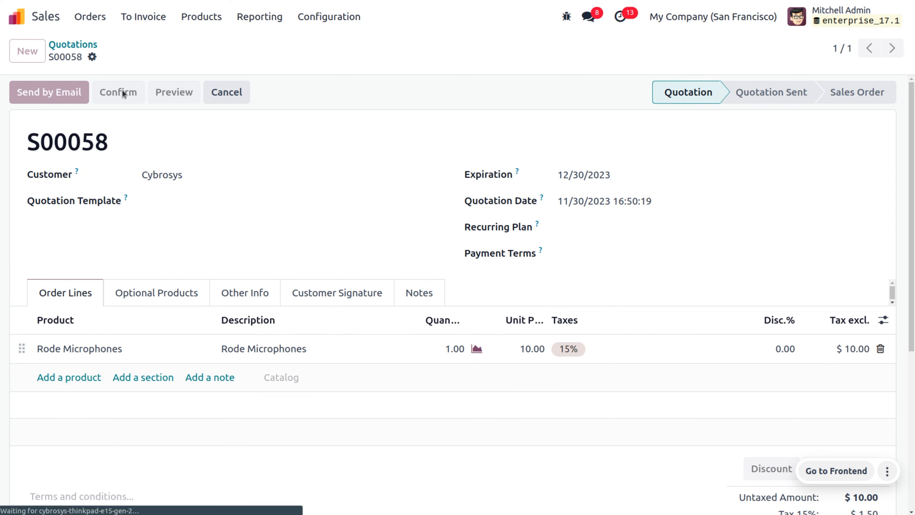
Create and confirm a regular invoice for the new sales order and register its full payment in the Bank journal.
{"action": "left_click", "coordinate": [65, 93]}
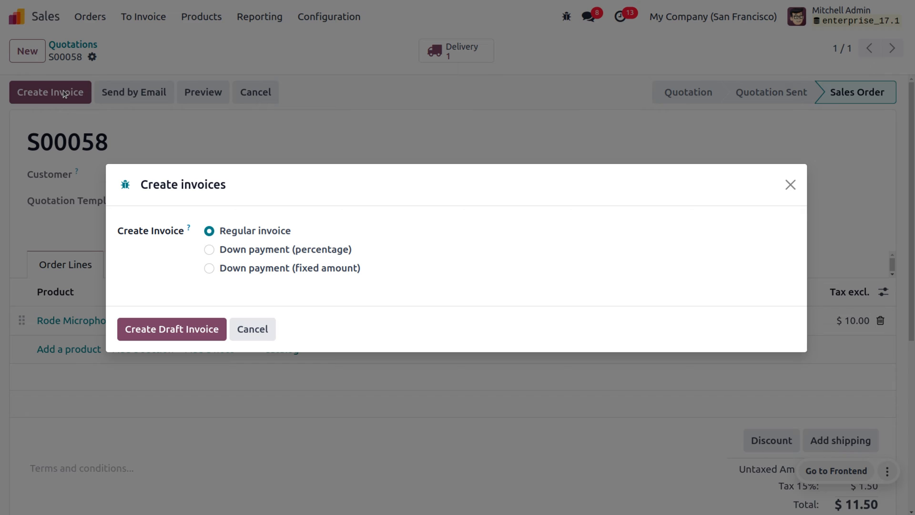
{"action": "left_click", "coordinate": [204, 328]}
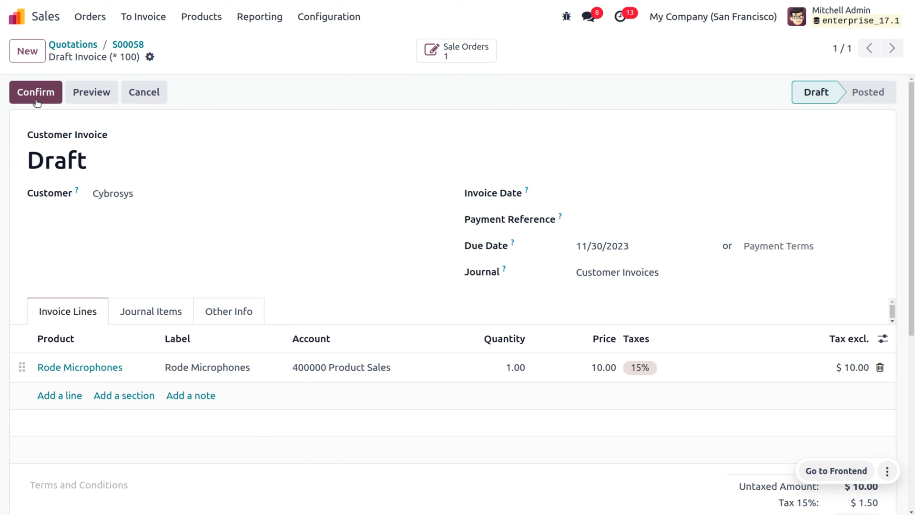
{"action": "left_click", "coordinate": [36, 100]}
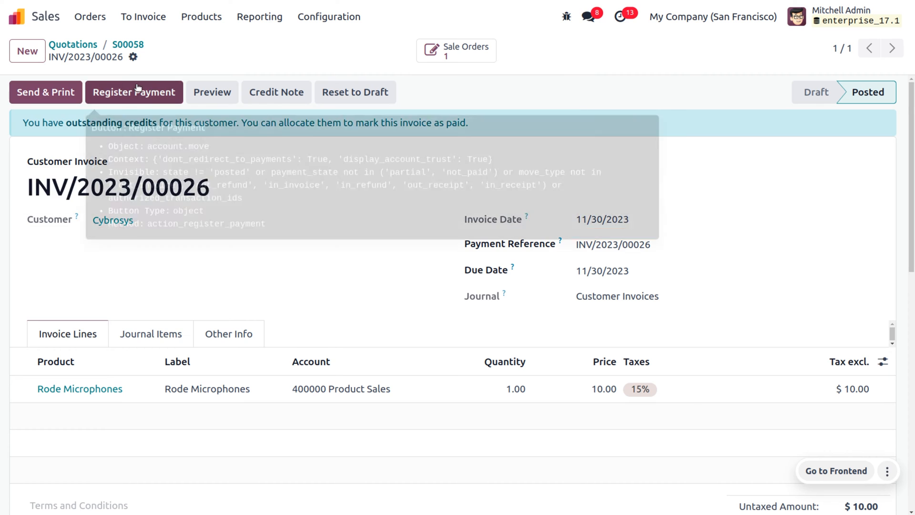
{"action": "left_click", "coordinate": [136, 90]}
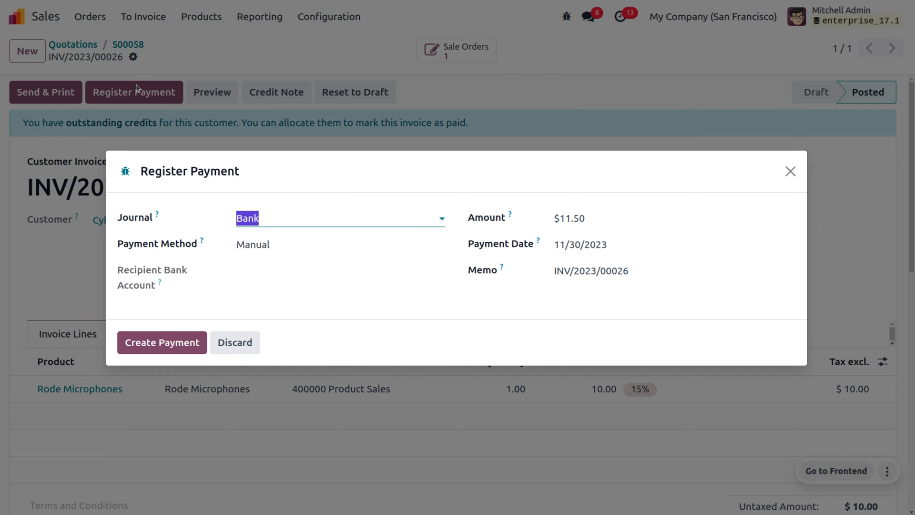
{"action": "left_click", "coordinate": [180, 343]}
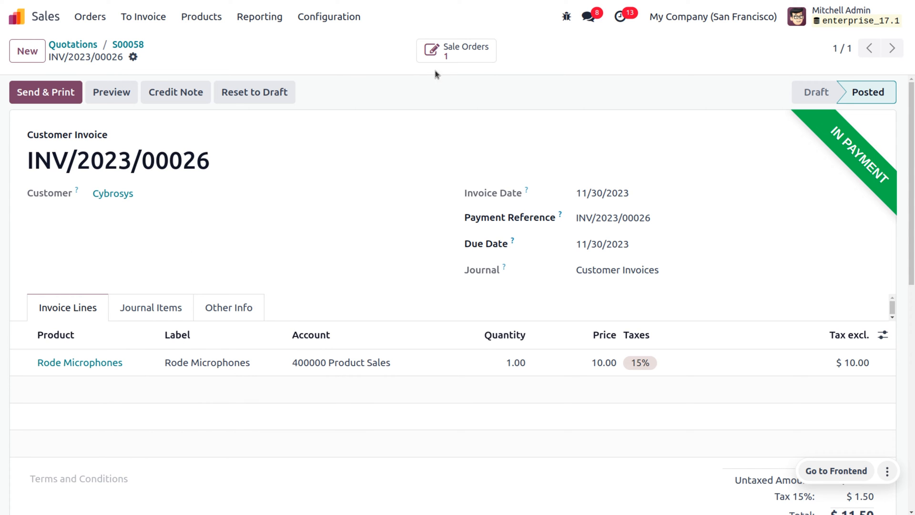
Set the Rode Microphones quantity to 3 on the sales order's delivery and validate the transfer.
{"action": "left_click", "coordinate": [474, 54]}
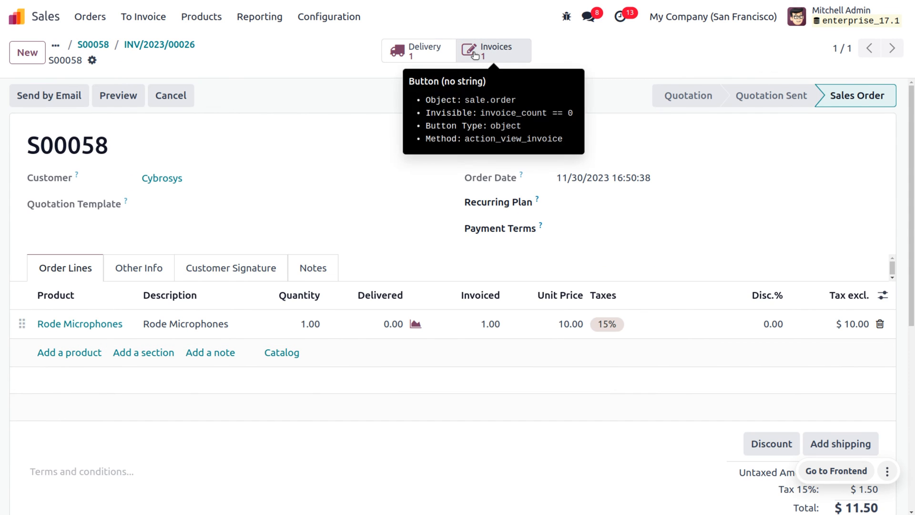
{"action": "left_click", "coordinate": [391, 55]}
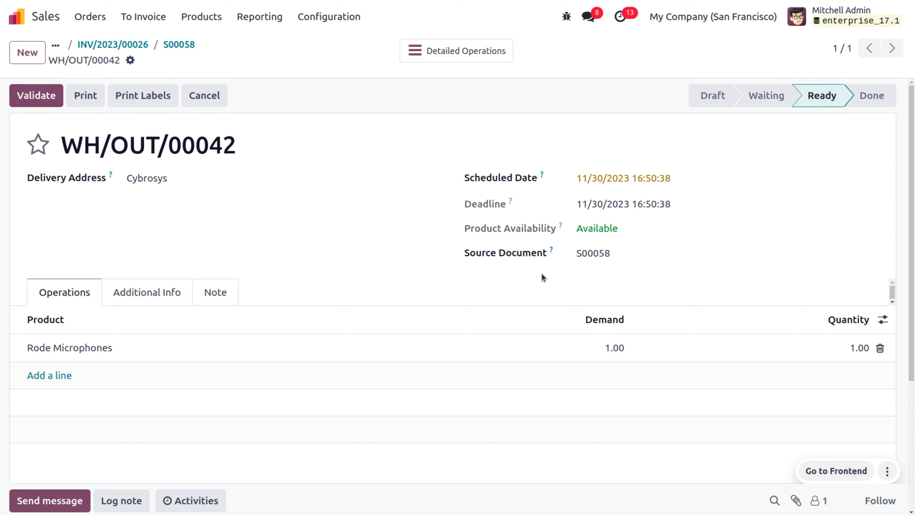
{"action": "left_click", "coordinate": [850, 354]}
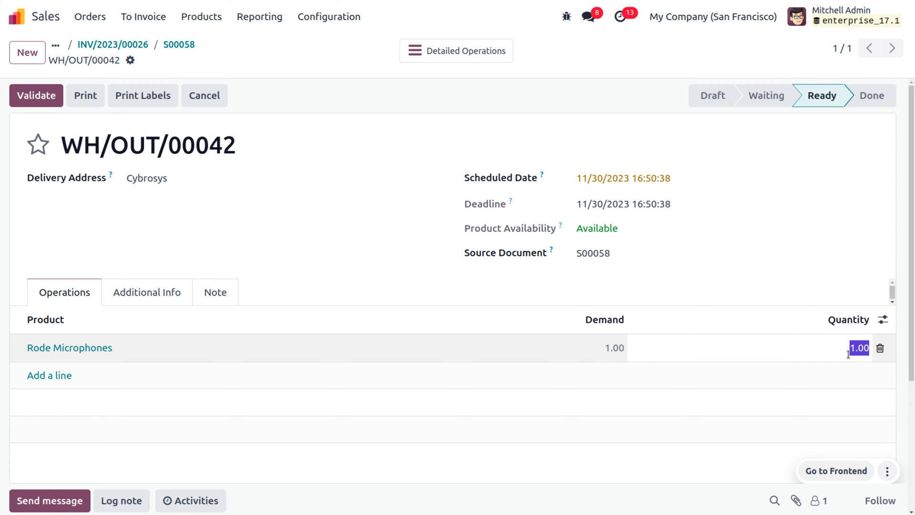
{"action": "type", "text": "3"}
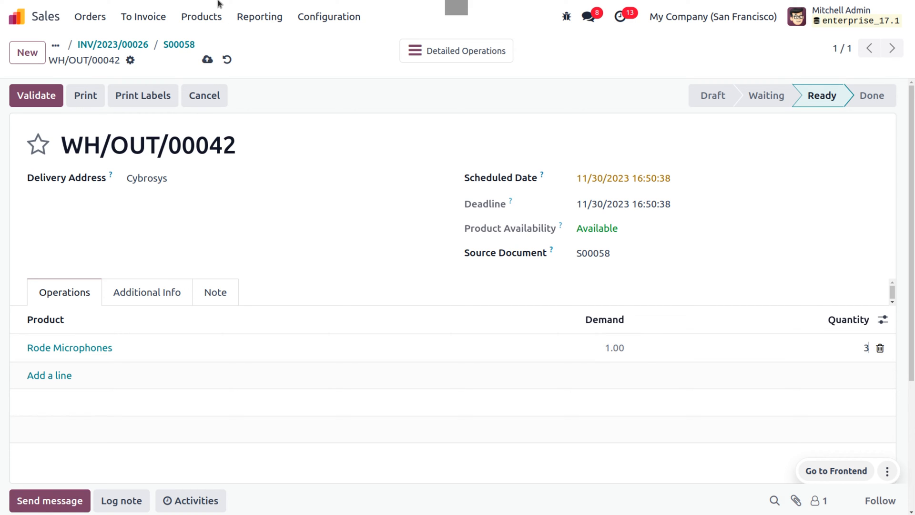
{"action": "left_click", "coordinate": [208, 61]}
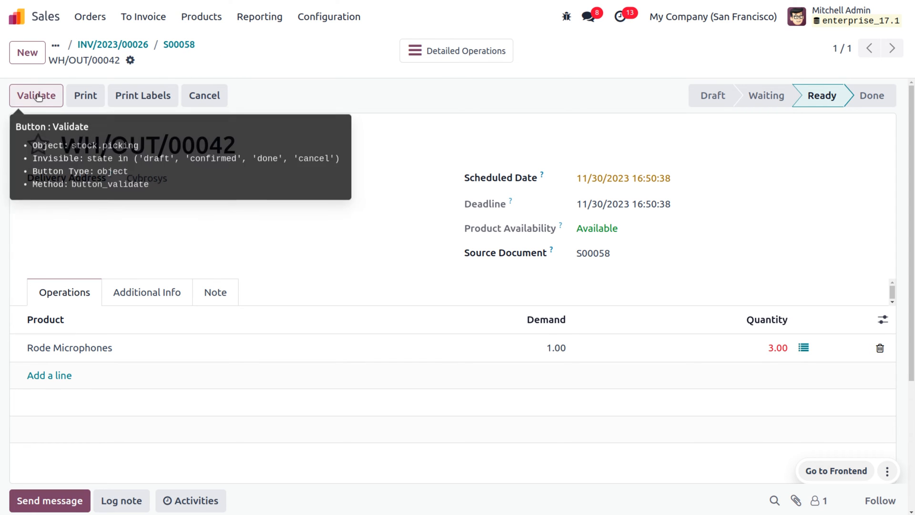
{"action": "left_click", "coordinate": [36, 94]}
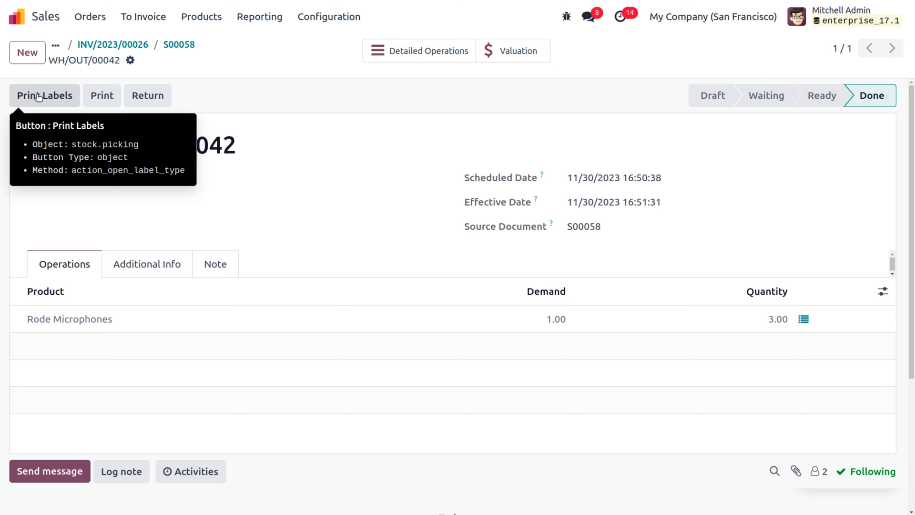
Open the Cybrosys order from Orders to Upsell and save it with the Rode Microphones ordered quantity set to 3.
{"action": "left_click", "coordinate": [165, 21]}
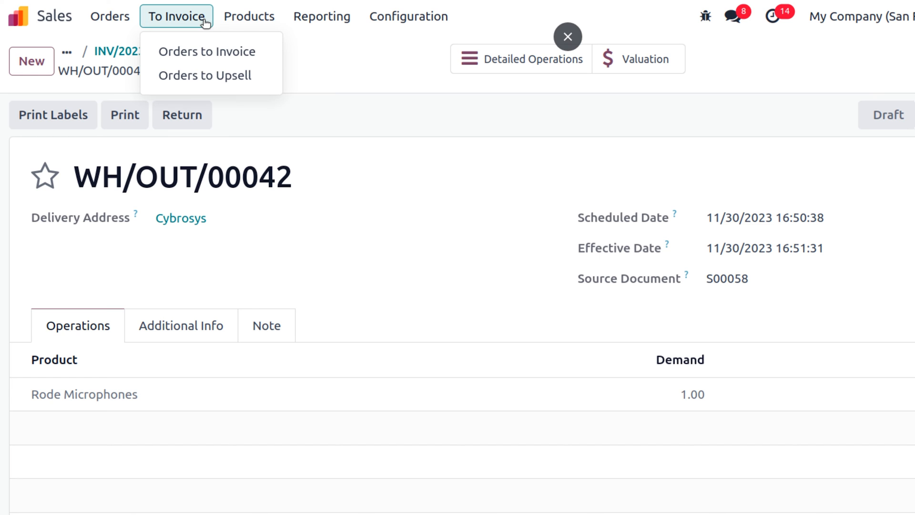
{"action": "left_click", "coordinate": [219, 76]}
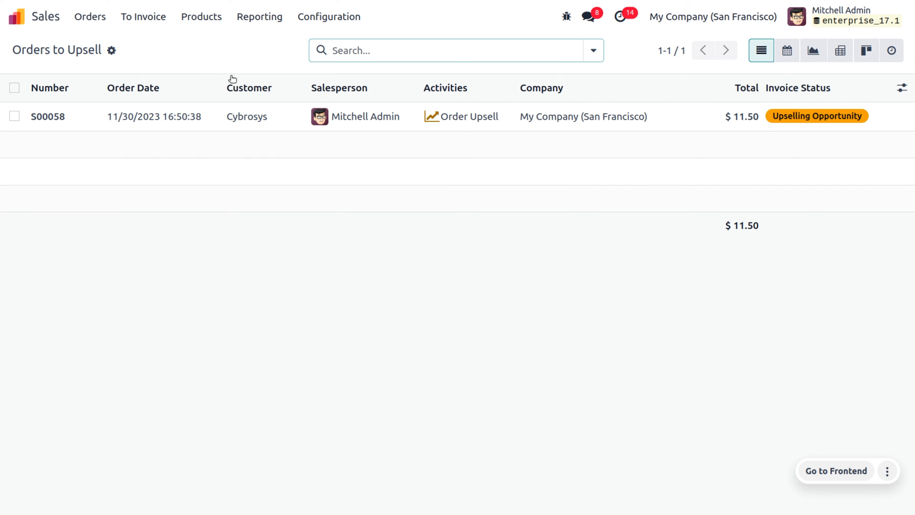
{"action": "left_click", "coordinate": [267, 120]}
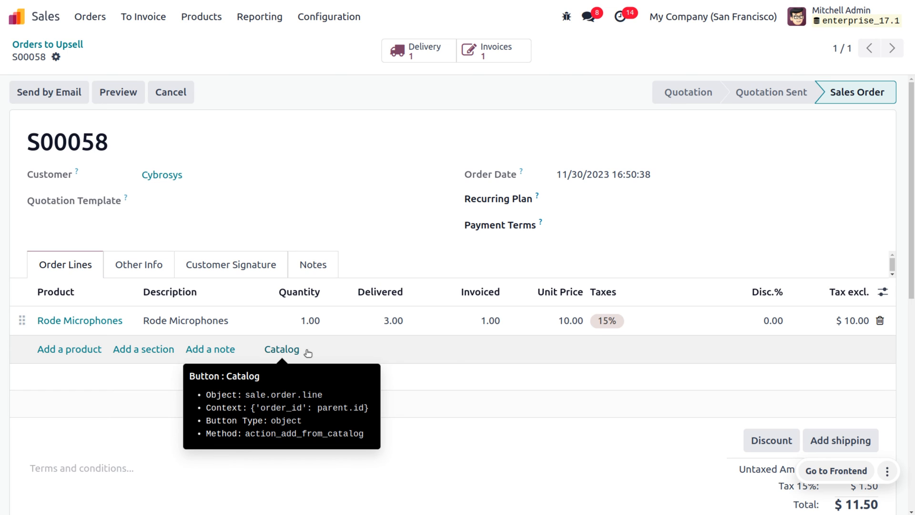
{"action": "left_click", "coordinate": [311, 319]}
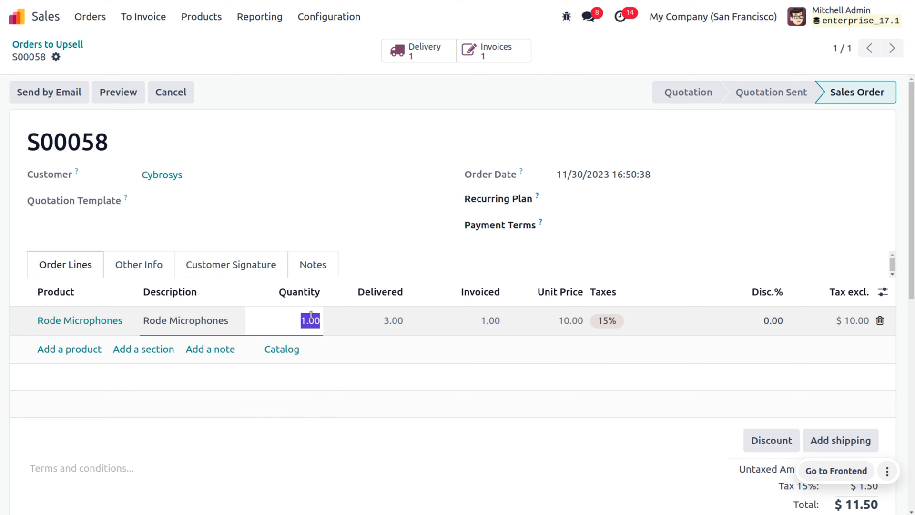
{"action": "type", "text": "3"}
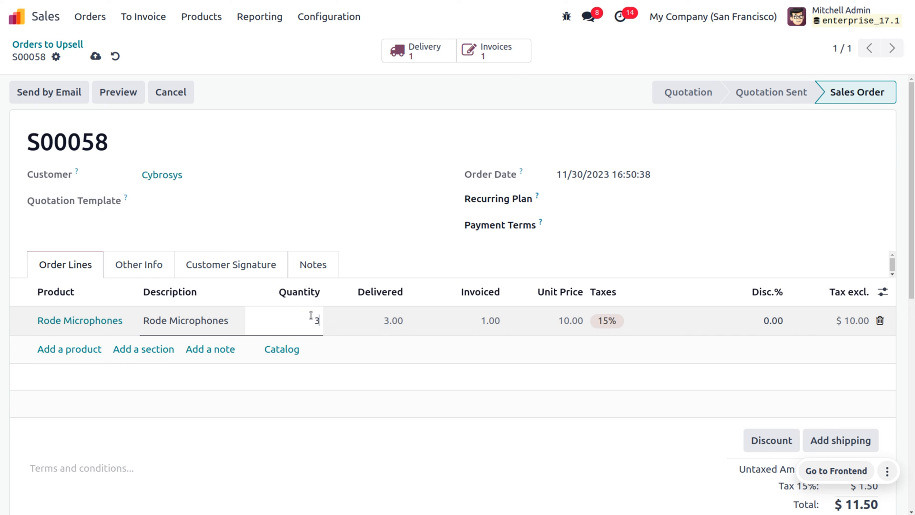
{"action": "left_click", "coordinate": [261, 193]}
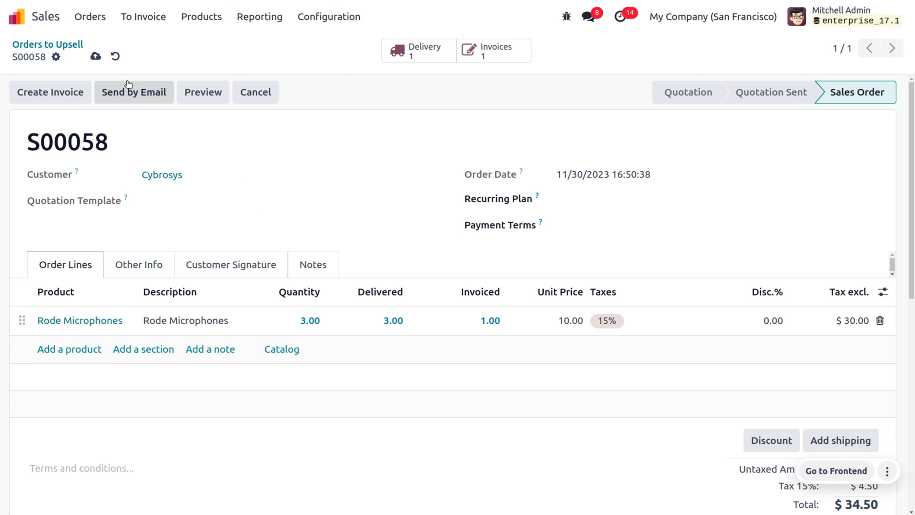
{"action": "left_click", "coordinate": [95, 56]}
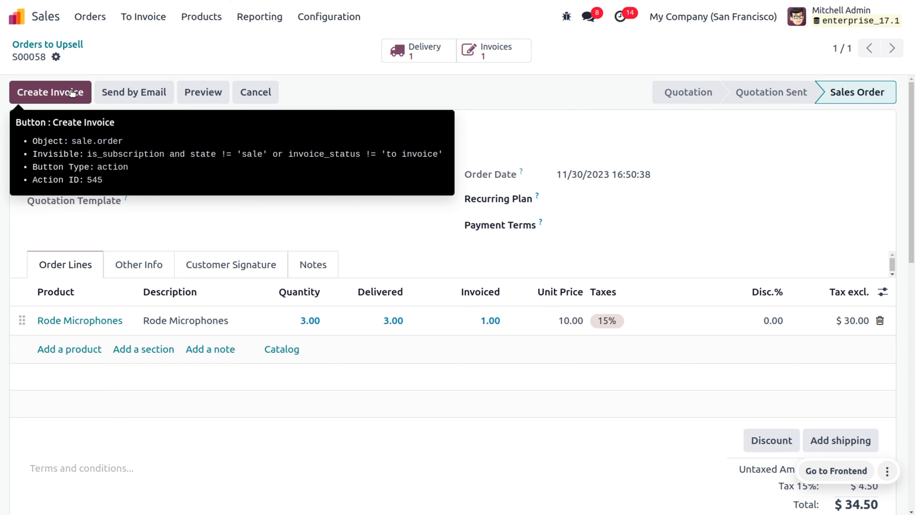
Create and confirm a regular invoice for the order's additional microphones and register its full payment in the Bank journal.
{"action": "left_click", "coordinate": [71, 93]}
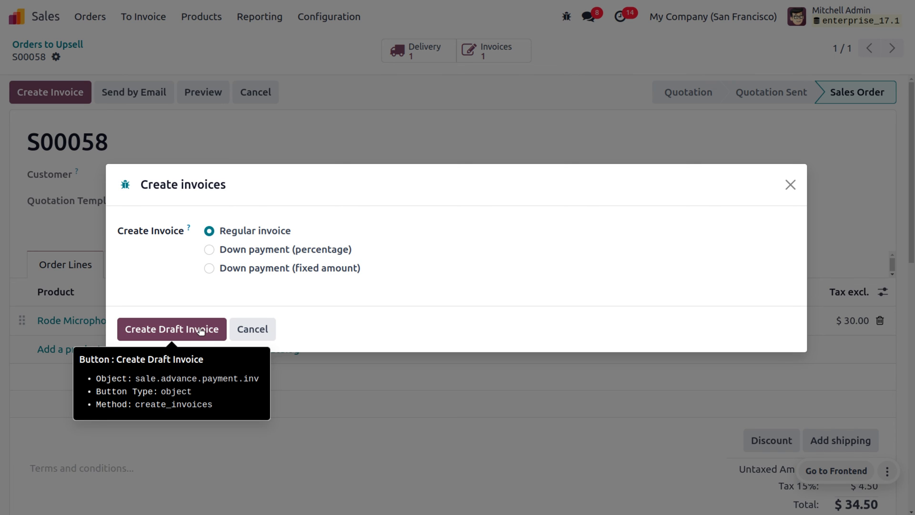
{"action": "left_click", "coordinate": [202, 330]}
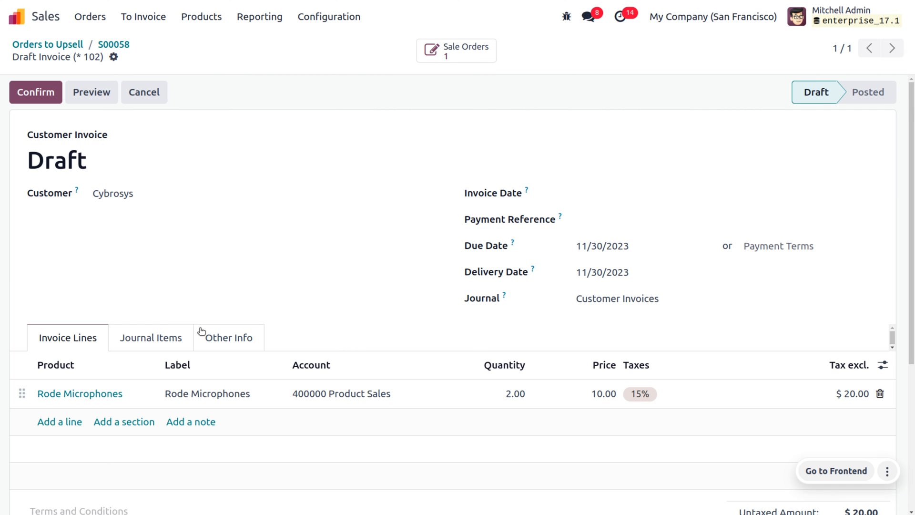
{"action": "left_click", "coordinate": [42, 92]}
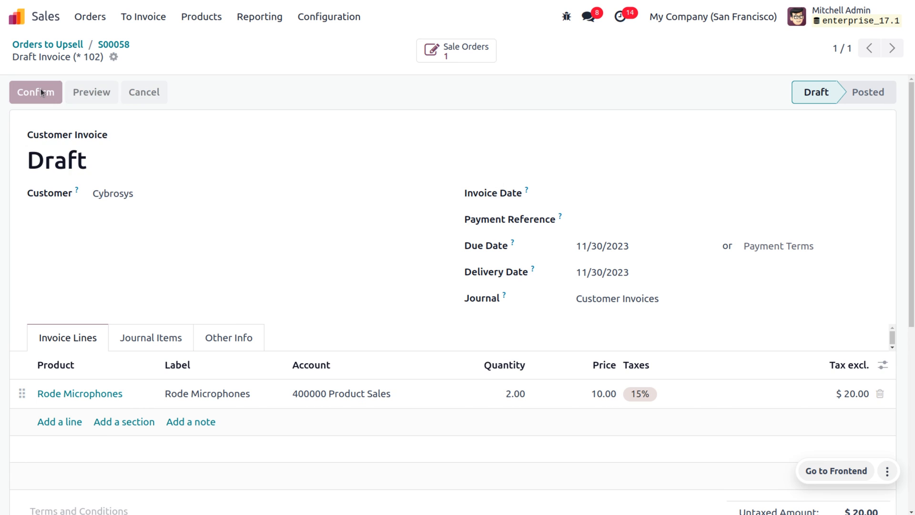
{"action": "left_click", "coordinate": [153, 97]}
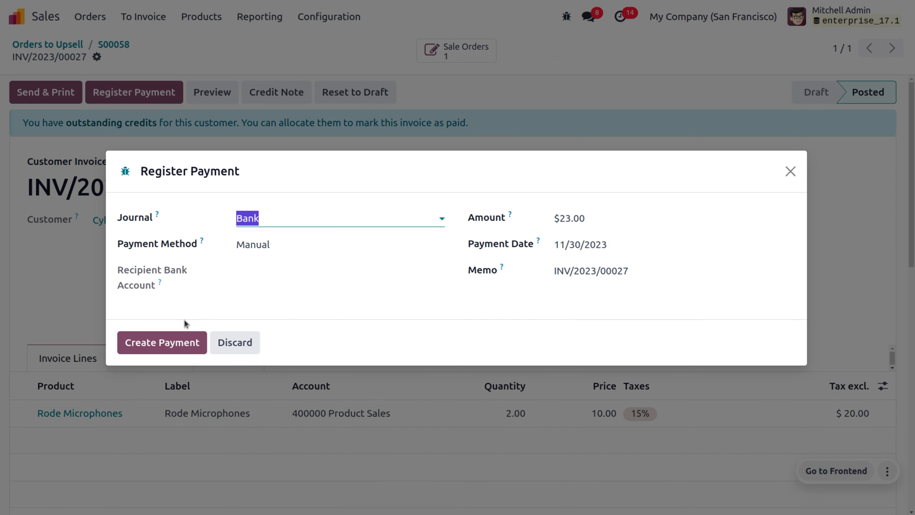
{"action": "left_click", "coordinate": [185, 343]}
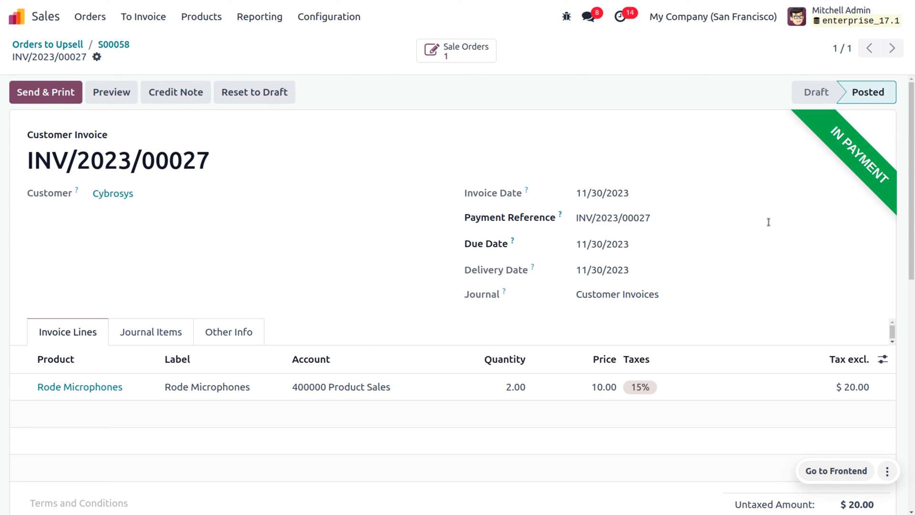
Return to the upsold sales order and open its linked invoices for review.
{"action": "left_click", "coordinate": [108, 45]}
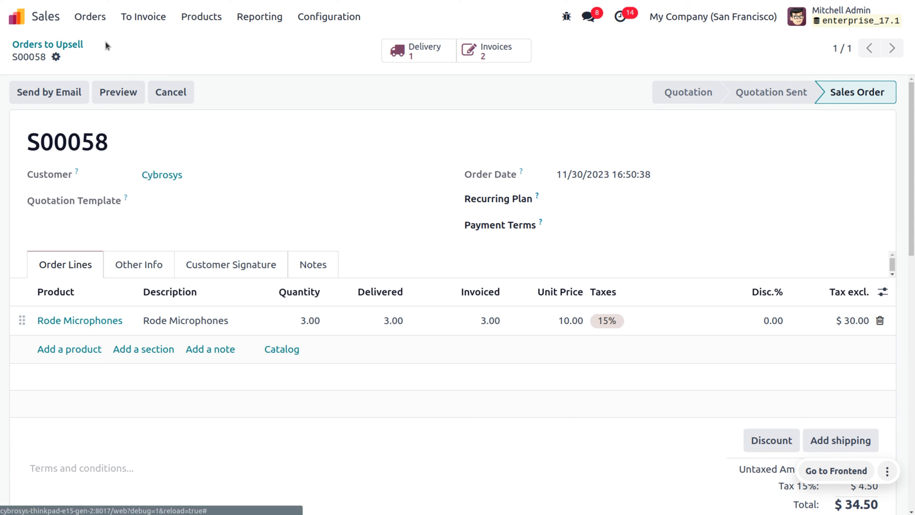
{"action": "left_click", "coordinate": [493, 59]}
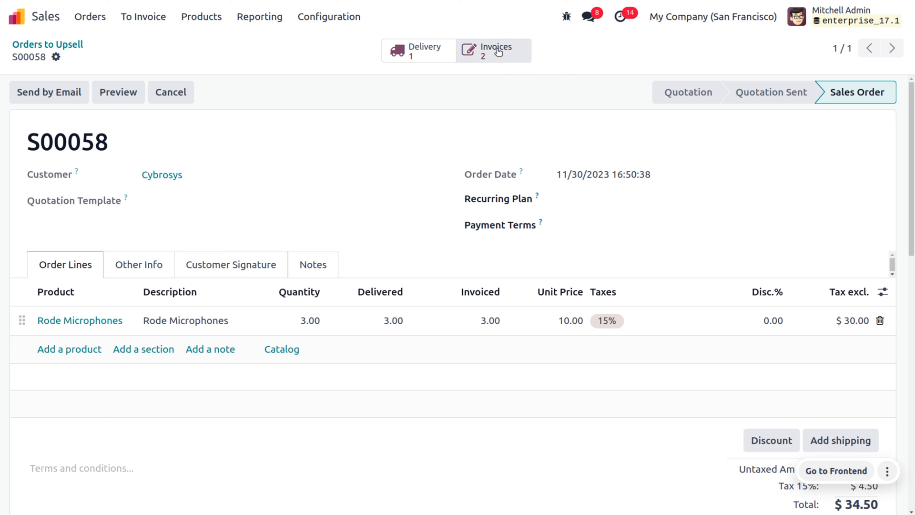